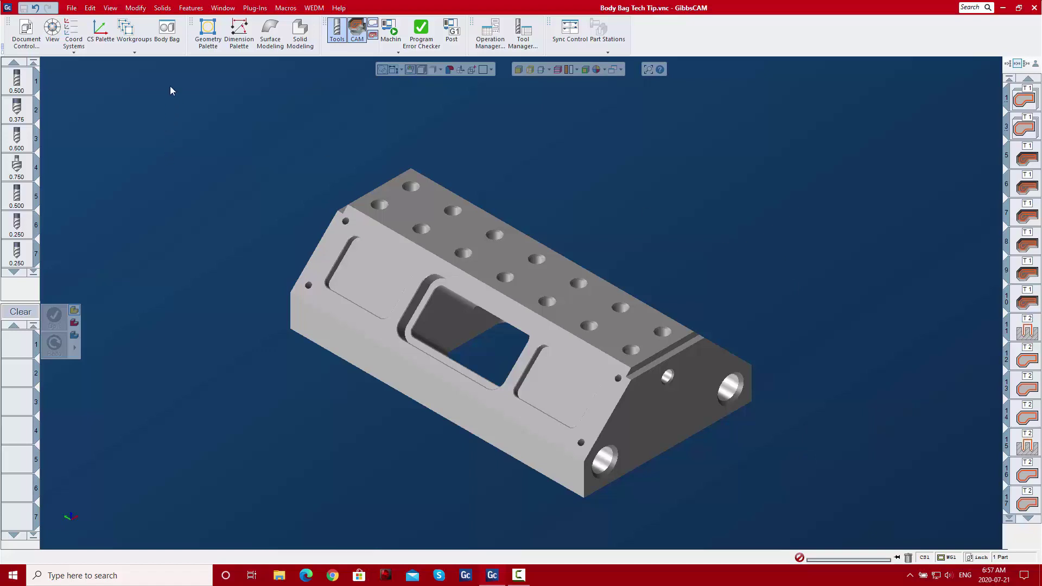
Open the Body Bag, store the part in it, then double-click it back into view
{"action": "left_click", "coordinate": [166, 31]}
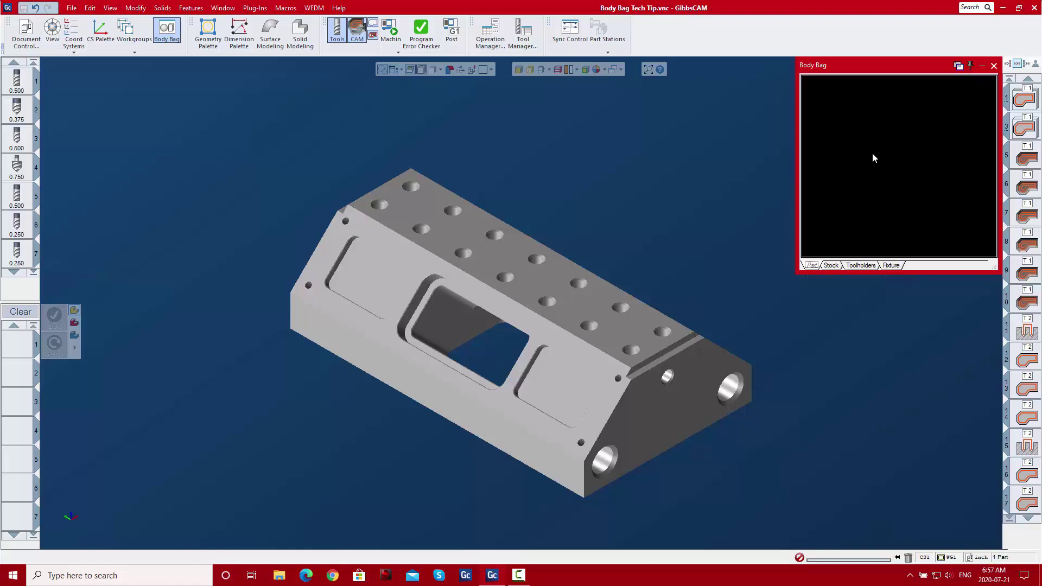
{"action": "left_click", "coordinate": [521, 254]}
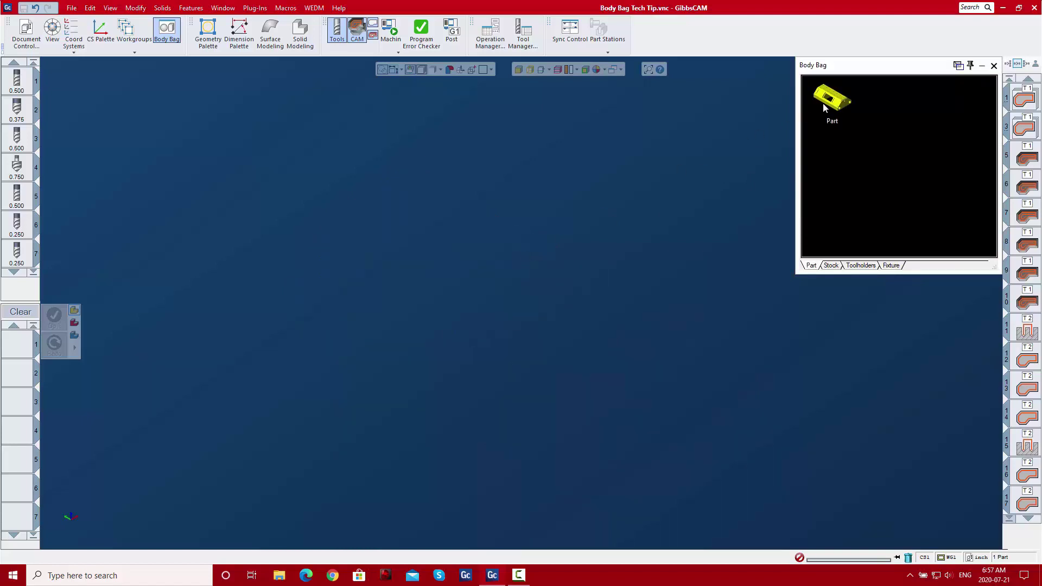
{"action": "double_click", "coordinate": [833, 99]}
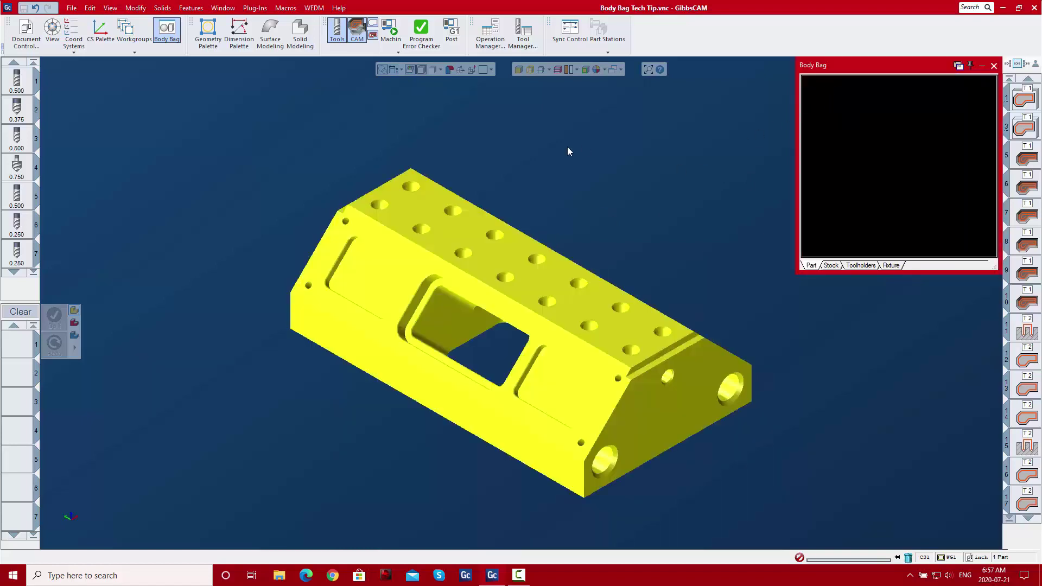
Bag the part with Bag Selected, then drag it back into the viewport and deselect it
{"action": "right_click", "coordinate": [496, 258]}
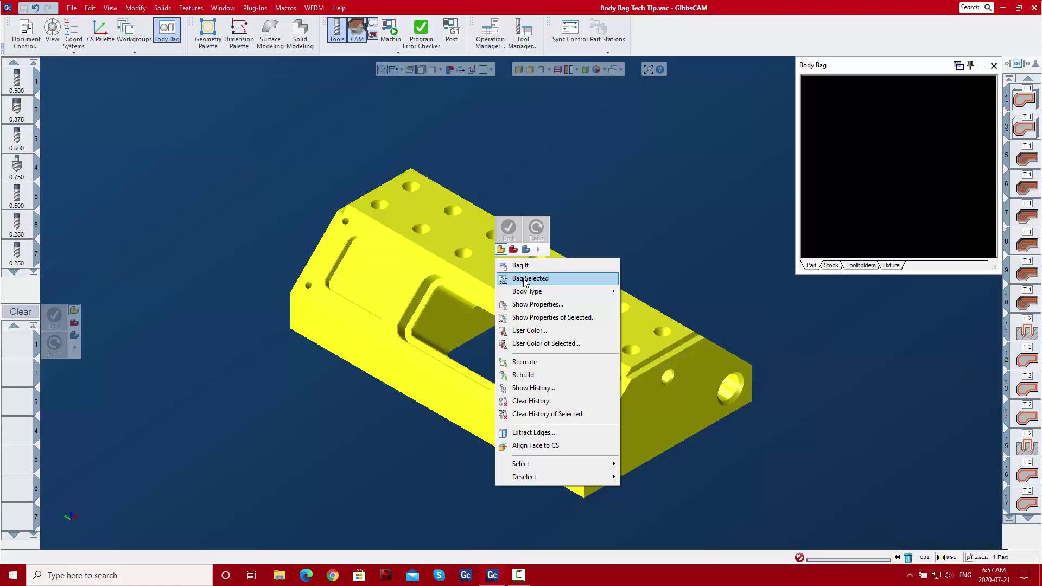
{"action": "left_click", "coordinate": [524, 278]}
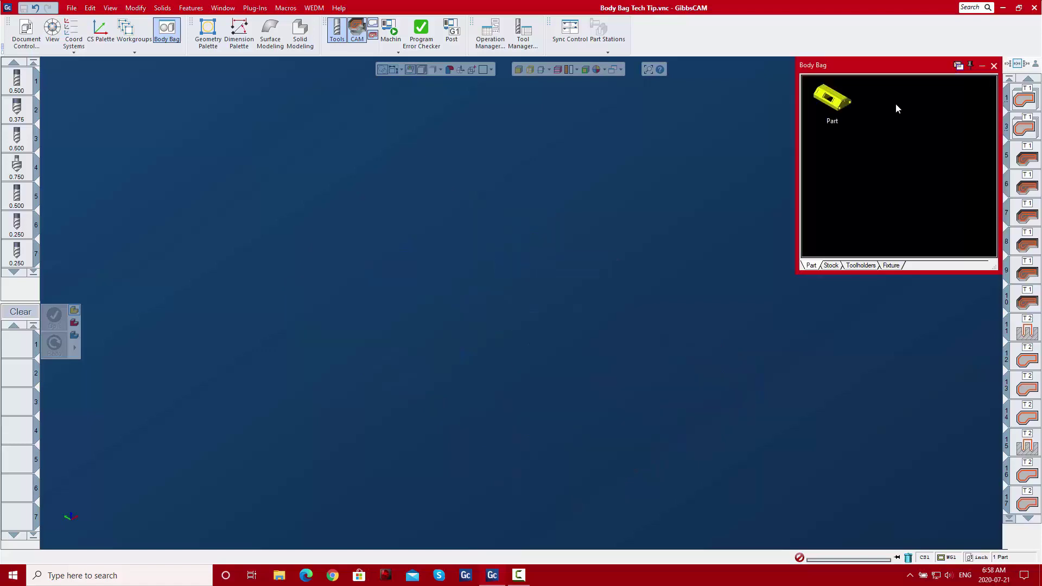
{"action": "right_click", "coordinate": [837, 98]}
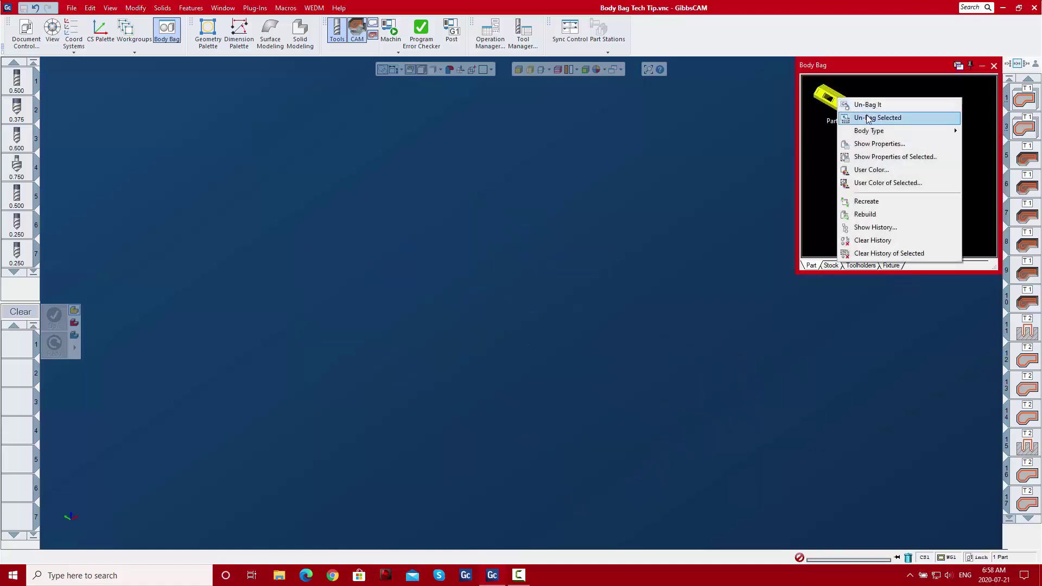
{"action": "left_click", "coordinate": [822, 125]}
{"action": "left_click_drag", "start_coordinate": [836, 98], "coordinate": [525, 288]}
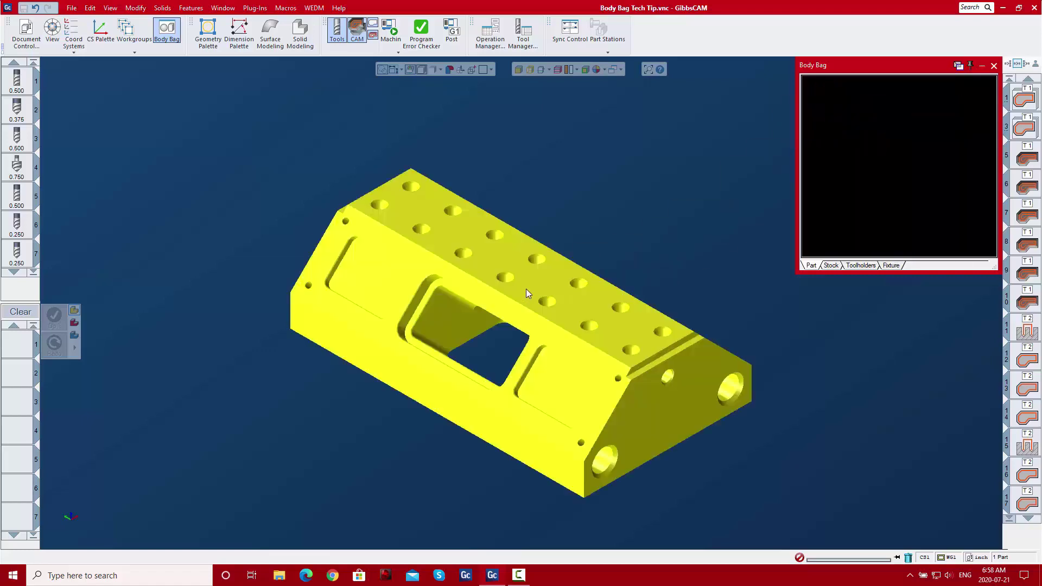
{"action": "left_click", "coordinate": [601, 178]}
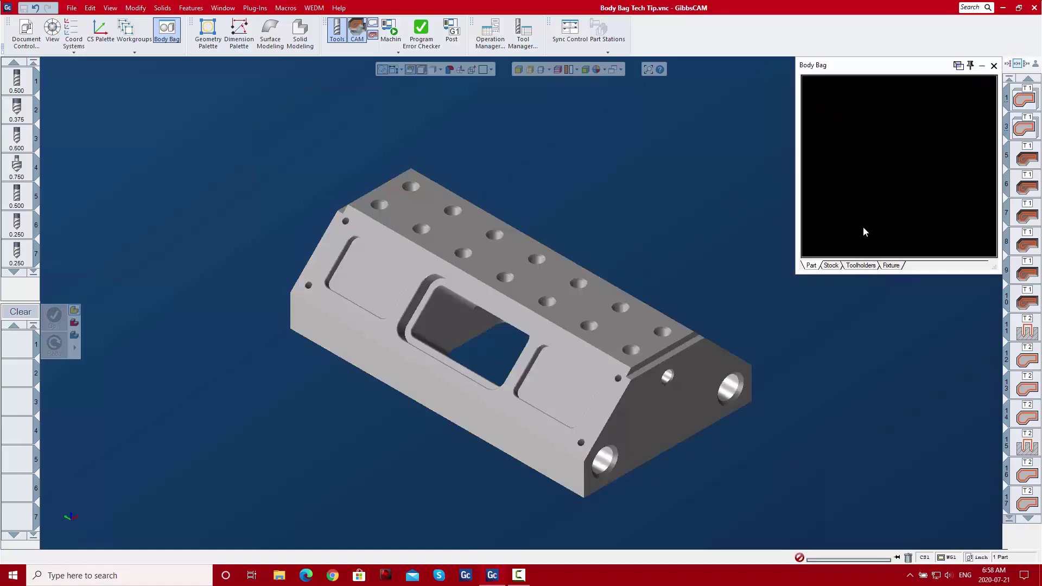
Review the Body Bag's Stock, Toolholders and Fixture pages
{"action": "left_click", "coordinate": [831, 265]}
{"action": "left_click", "coordinate": [834, 266]}
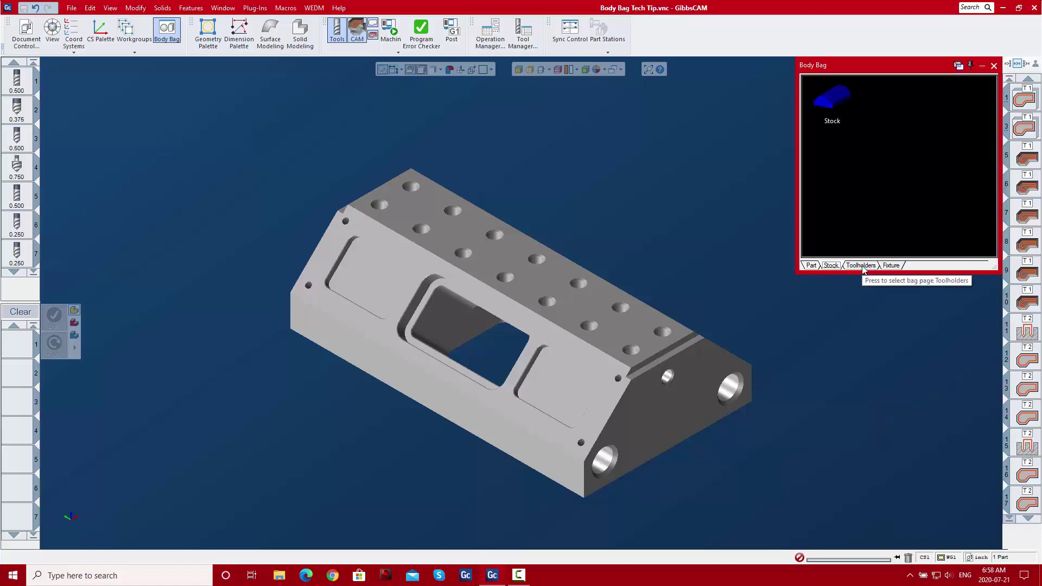
{"action": "left_click", "coordinate": [862, 266]}
{"action": "left_click", "coordinate": [892, 267]}
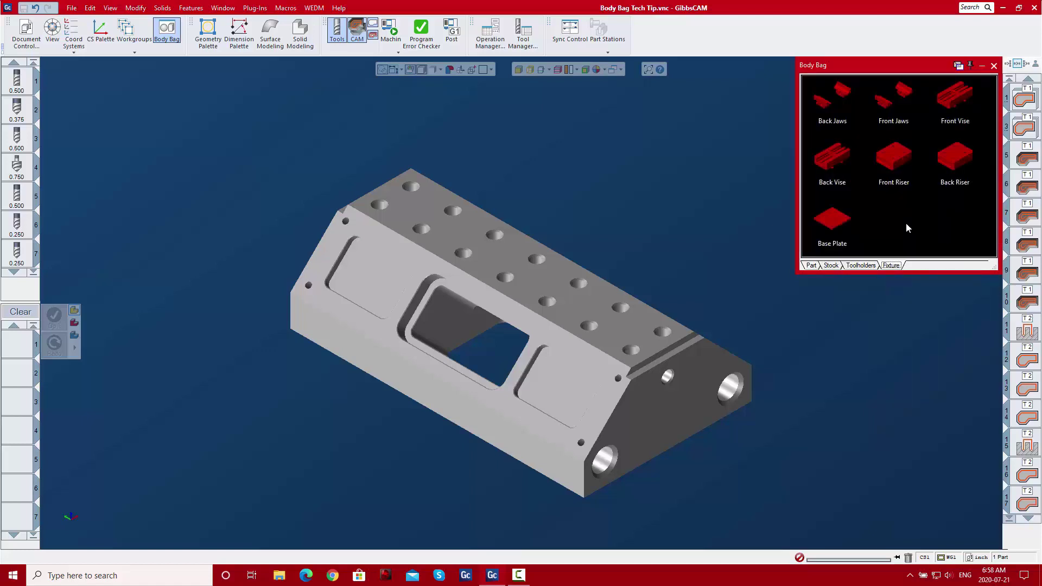
{"action": "right_click", "coordinate": [897, 266]}
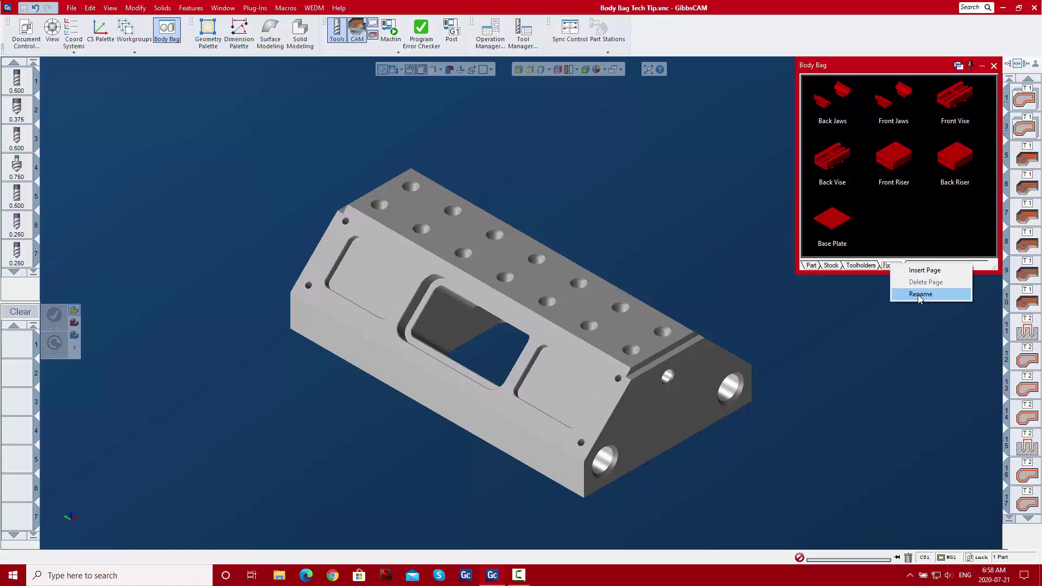
{"action": "left_click", "coordinate": [913, 236]}
Move the Part page after Toolholders, then restore it to first position
{"action": "left_click", "coordinate": [812, 265]}
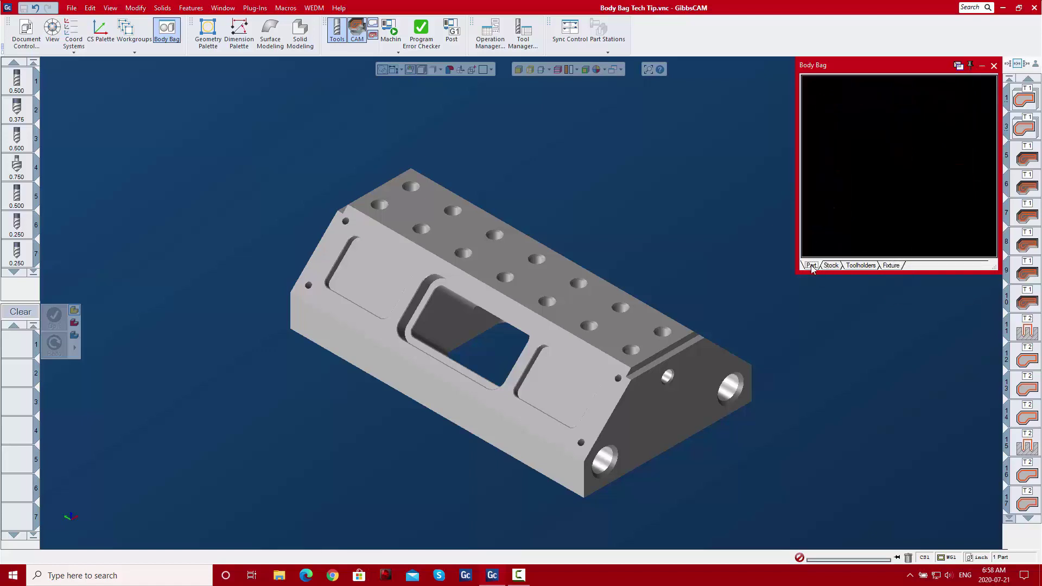
{"action": "left_click_drag", "start_coordinate": [867, 268], "coordinate": [808, 267]}
{"action": "left_click", "coordinate": [889, 265]}
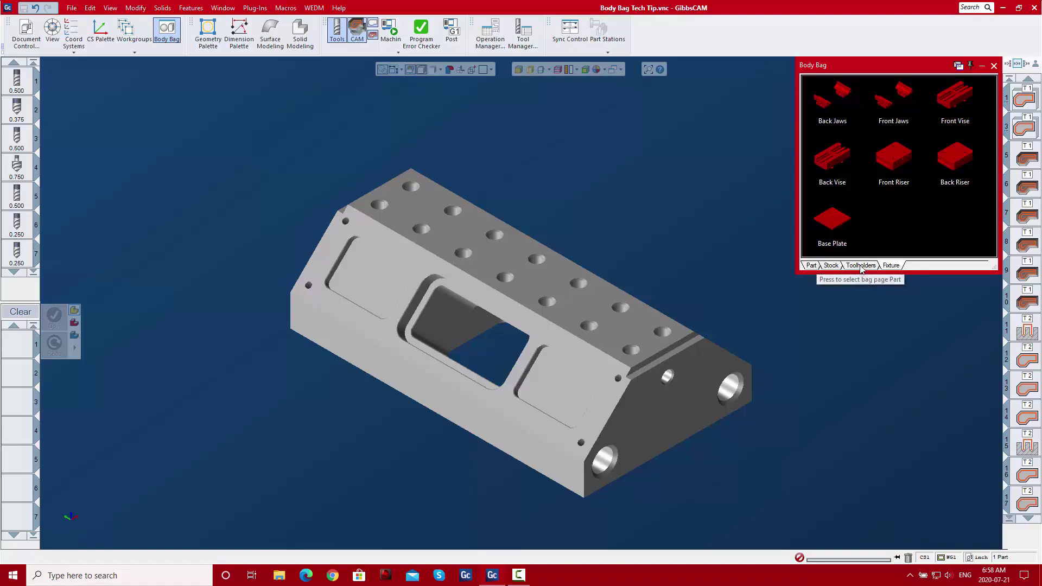
Move the Base Plate to the Stock page and back, then box-select all seven fixture bodies
{"action": "left_click_drag", "start_coordinate": [834, 220], "coordinate": [867, 250]}
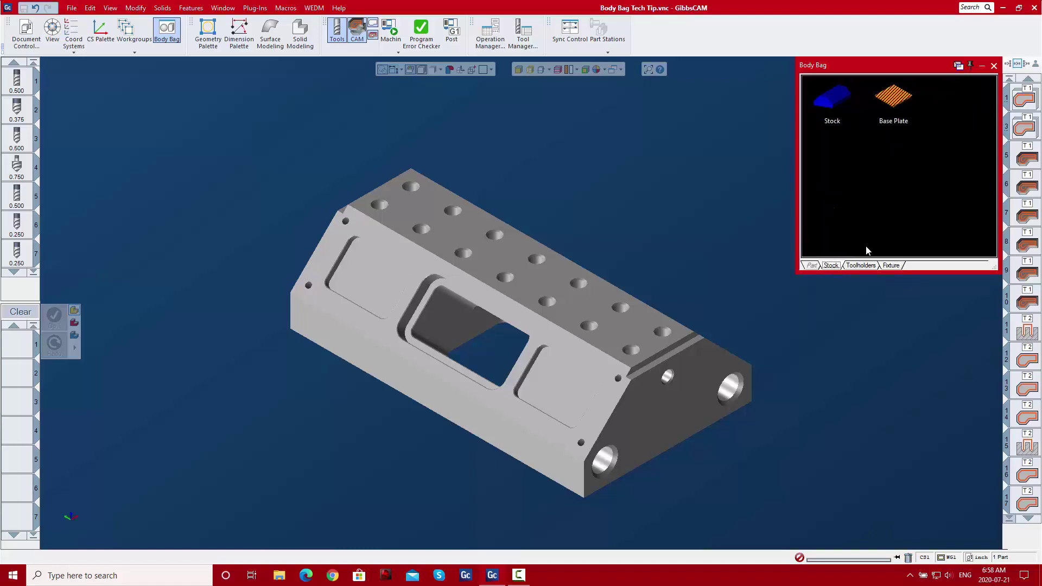
{"action": "left_click", "coordinate": [867, 154]}
{"action": "mouse_move", "coordinate": [901, 95]}
{"action": "left_mouse_down"}
{"action": "mouse_move", "coordinate": [889, 282]}
{"action": "mouse_move", "coordinate": [898, 225]}
{"action": "left_mouse_up"}
{"action": "mouse_move", "coordinate": [970, 245]}
{"action": "left_mouse_down"}
{"action": "mouse_move", "coordinate": [890, 182]}
{"action": "mouse_move", "coordinate": [850, 98]}
{"action": "left_mouse_up"}
{"action": "right_click", "coordinate": [849, 98]}
Un-bag the seven fixtures, then select every body with Ctrl+A and bag them all
{"action": "left_click", "coordinate": [864, 110]}
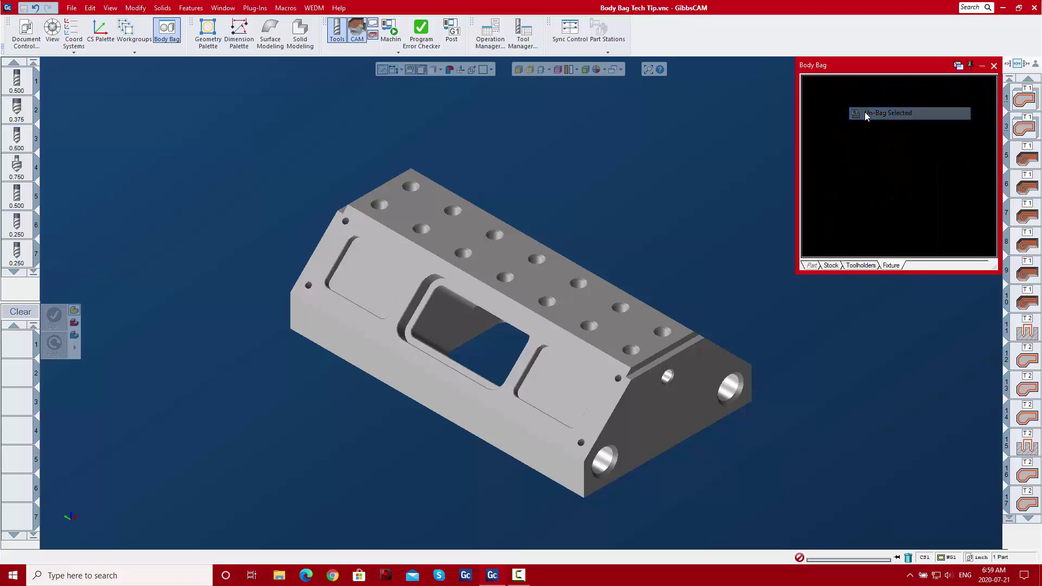
{"action": "left_click", "coordinate": [688, 168]}
{"action": "key", "text": "ctrl+a"}
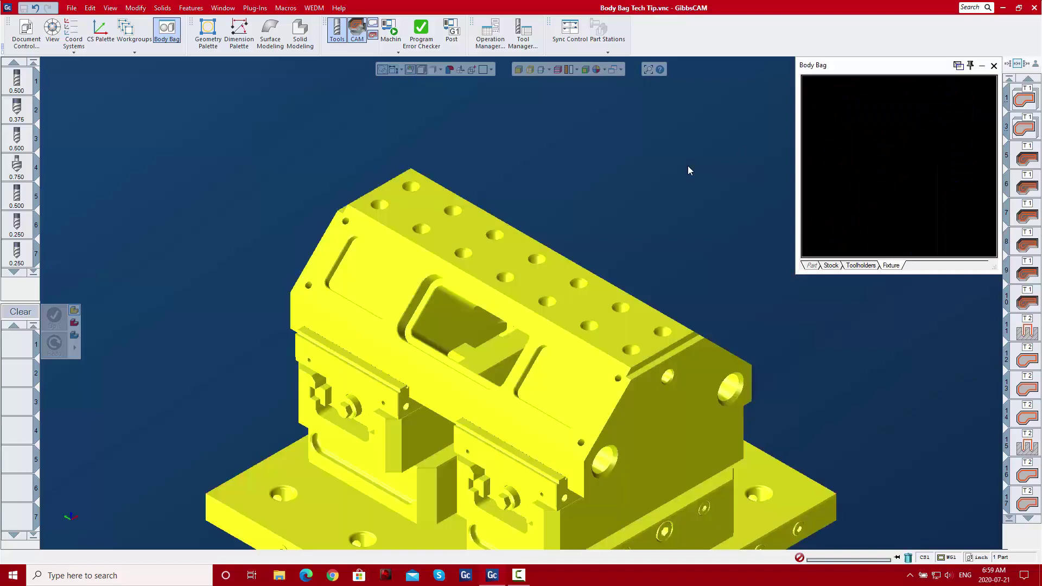
{"action": "right_click", "coordinate": [538, 282]}
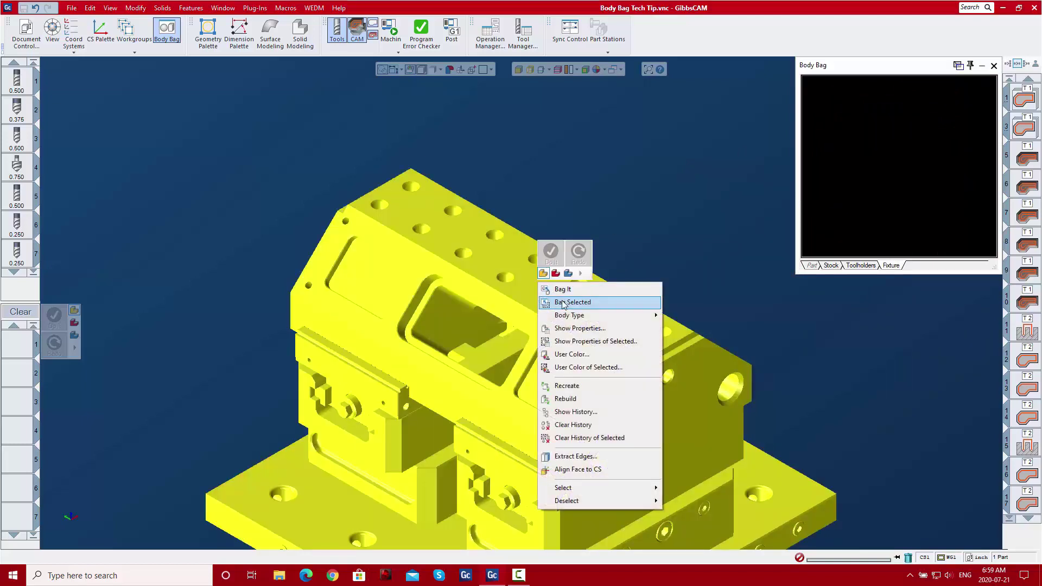
{"action": "left_click", "coordinate": [564, 301]}
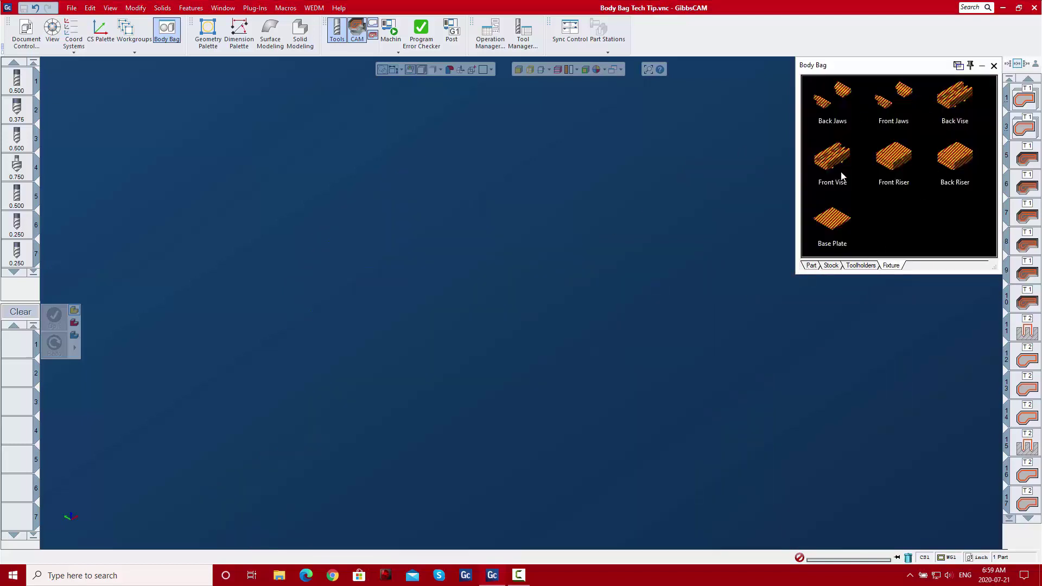
Check that the Part page holds the part, then show the Fixture page
{"action": "left_click", "coordinate": [885, 229]}
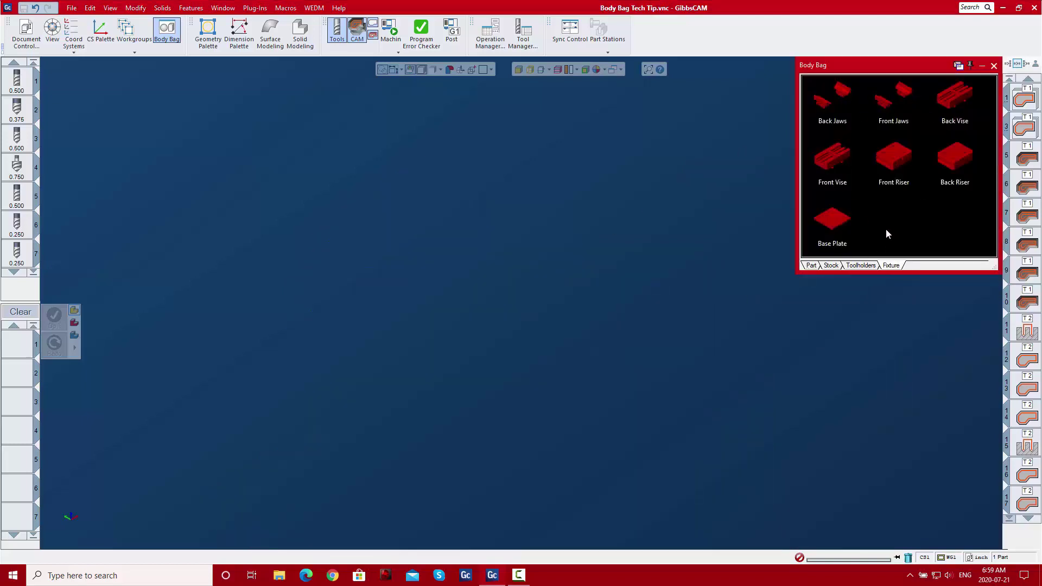
{"action": "left_click", "coordinate": [811, 265]}
{"action": "left_click", "coordinate": [895, 180]}
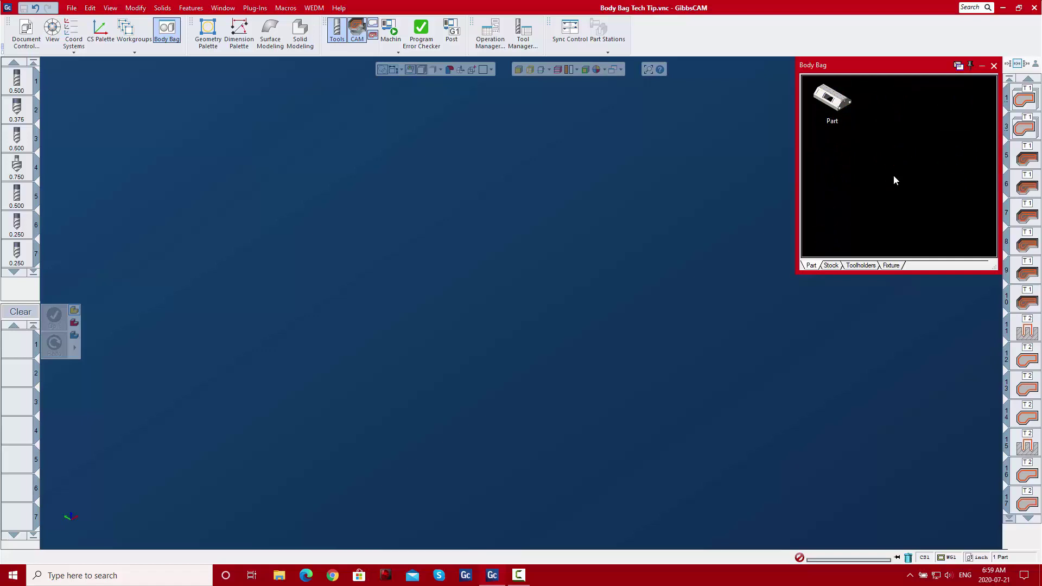
{"action": "left_click", "coordinate": [891, 266]}
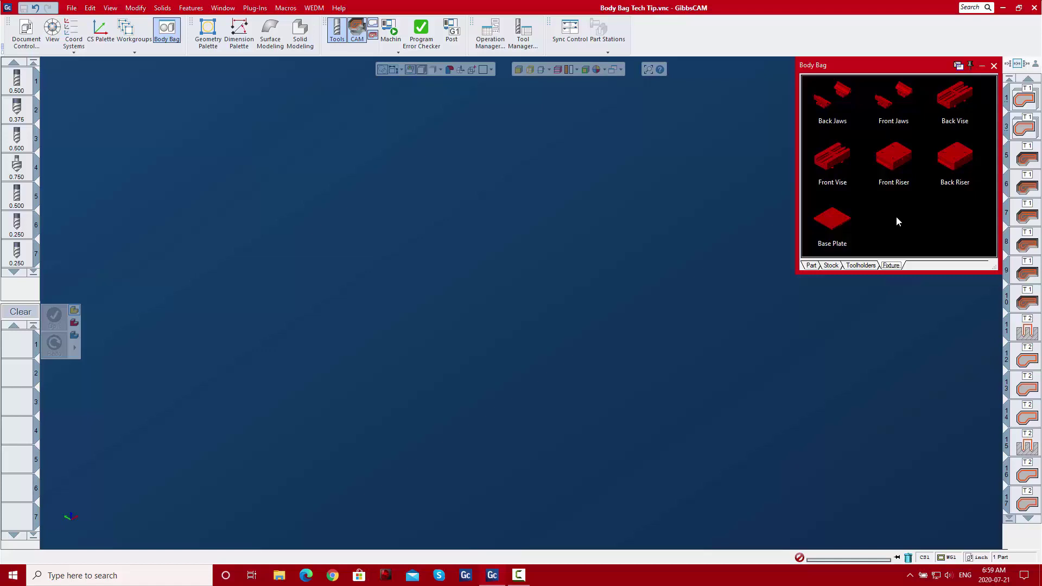
{"action": "right_click", "coordinate": [888, 64]}
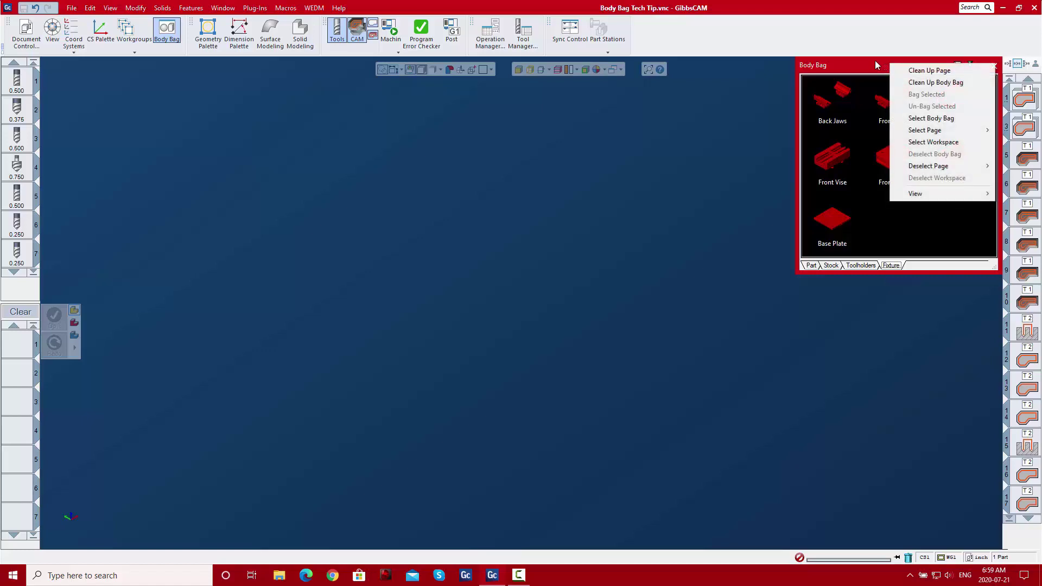
{"action": "mouse_move", "coordinate": [930, 195]}
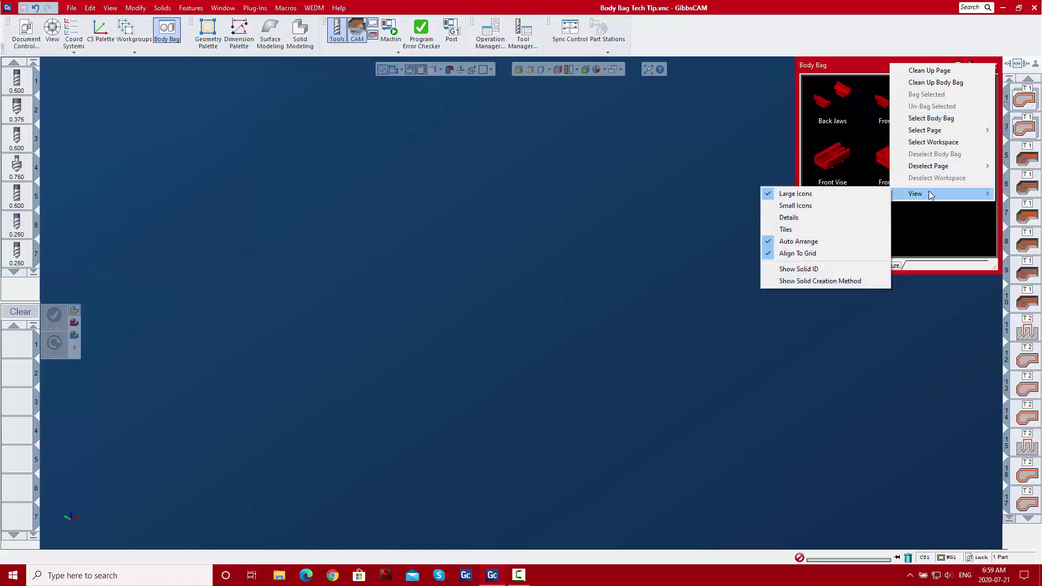
{"action": "left_click", "coordinate": [801, 207]}
{"action": "right_click", "coordinate": [899, 64]}
{"action": "mouse_move", "coordinate": [923, 194]}
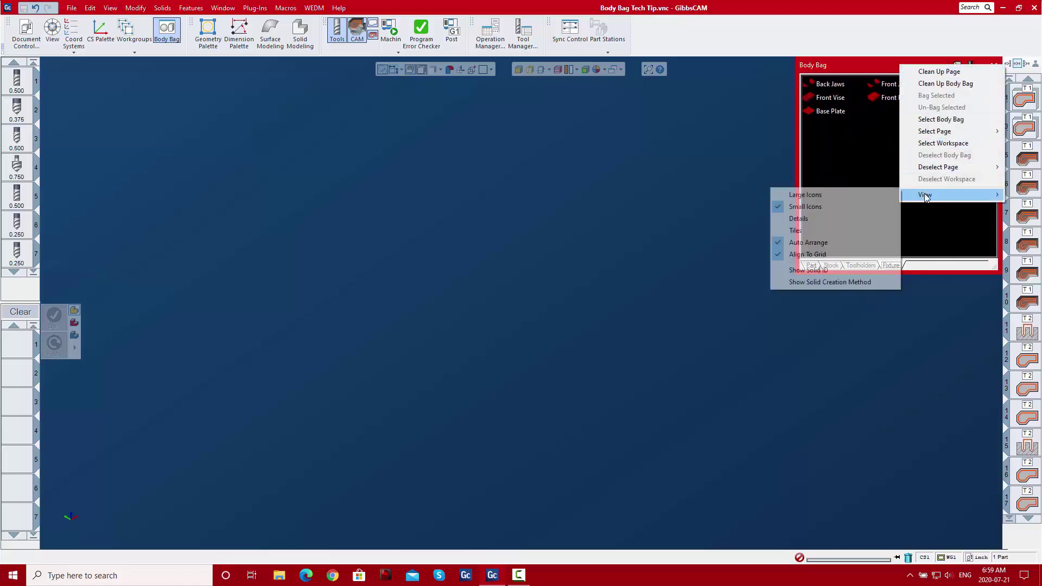
{"action": "left_click", "coordinate": [819, 222]}
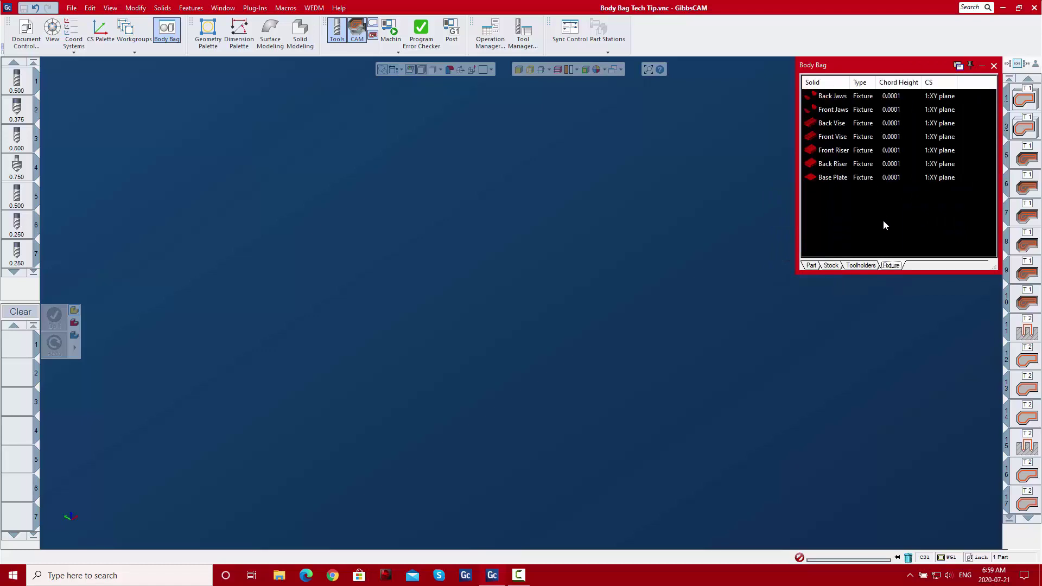
{"action": "right_click", "coordinate": [890, 63]}
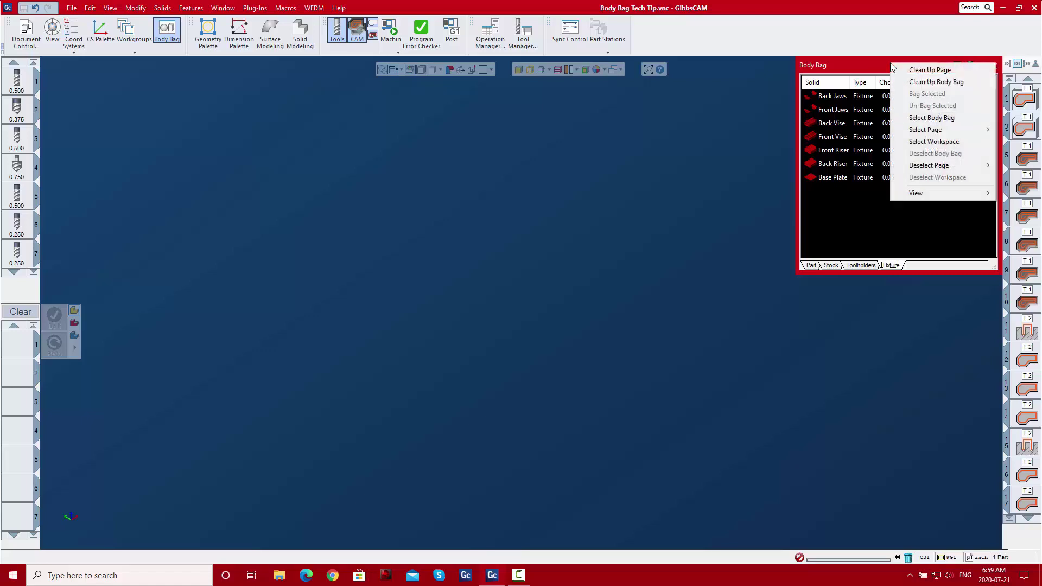
{"action": "mouse_move", "coordinate": [915, 192]}
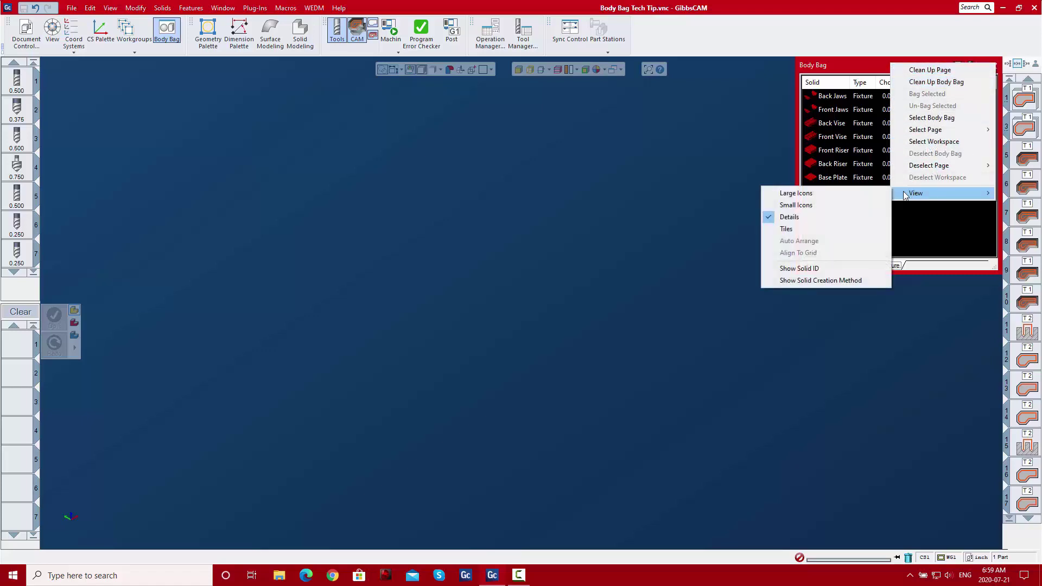
{"action": "left_click", "coordinate": [814, 227]}
{"action": "right_click", "coordinate": [894, 66]}
{"action": "mouse_move", "coordinate": [917, 191]}
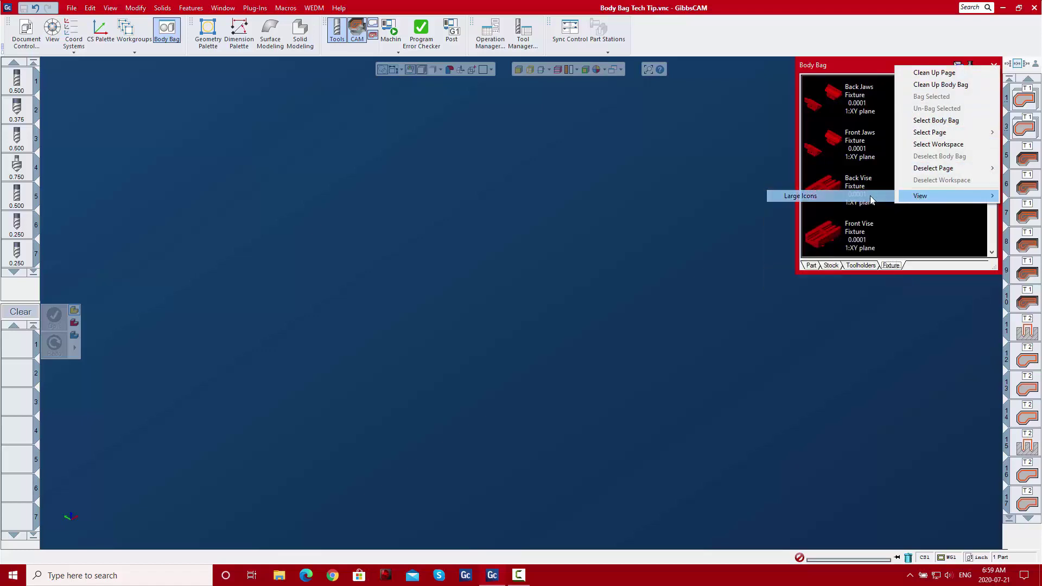
{"action": "left_click", "coordinate": [798, 196]}
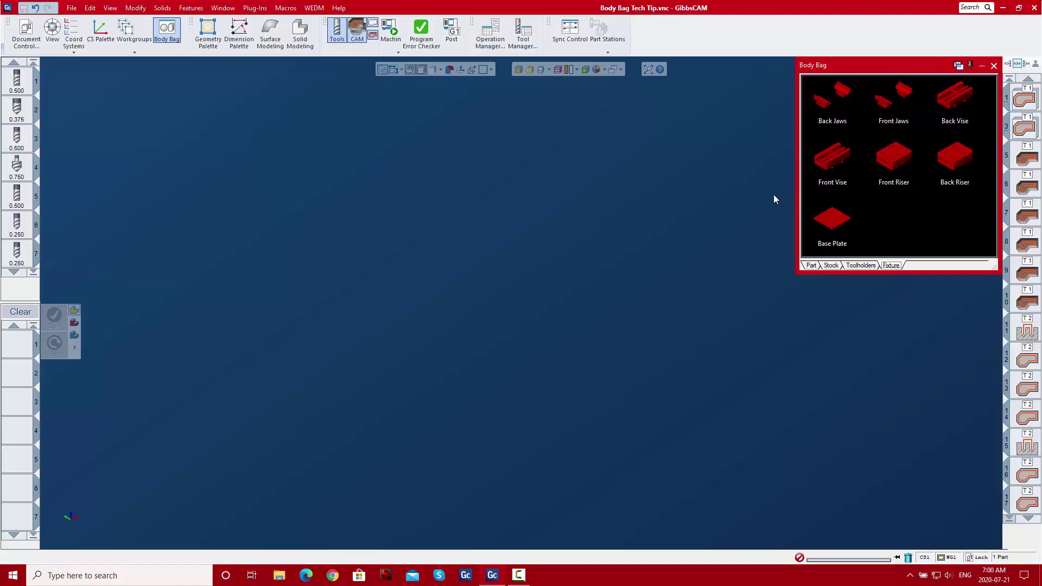
Un-bag the Base Plate and test selecting it together with the Front Vise body
{"action": "double_click", "coordinate": [837, 220]}
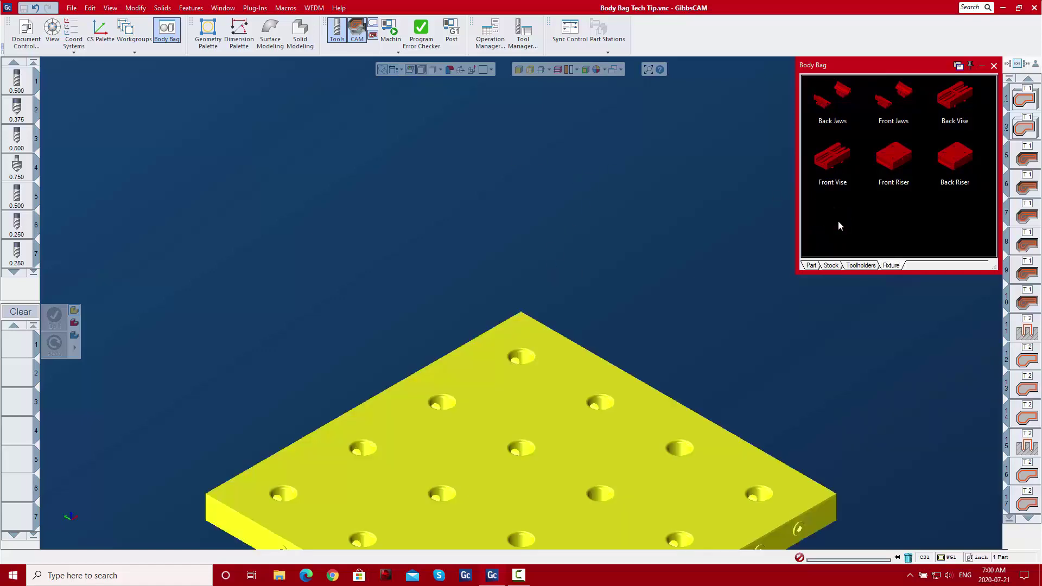
{"action": "left_click", "coordinate": [590, 313]}
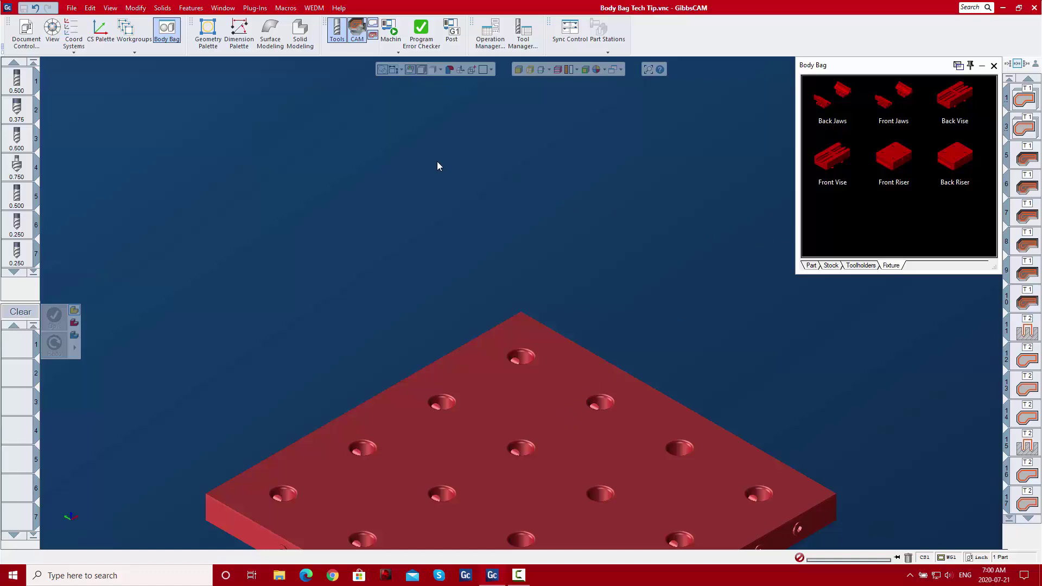
{"action": "left_click", "coordinate": [301, 28]}
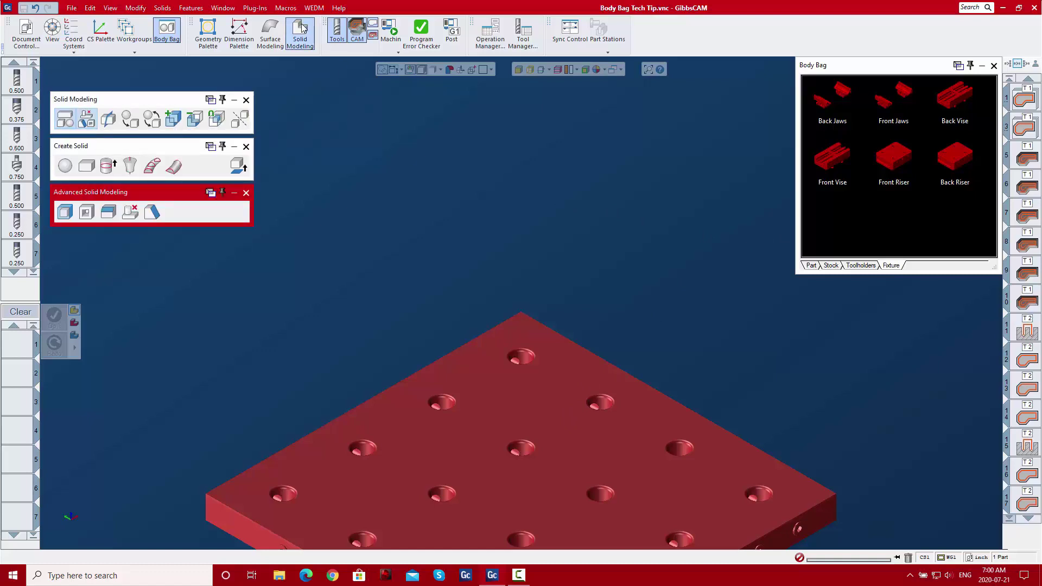
{"action": "left_click", "coordinate": [507, 377]}
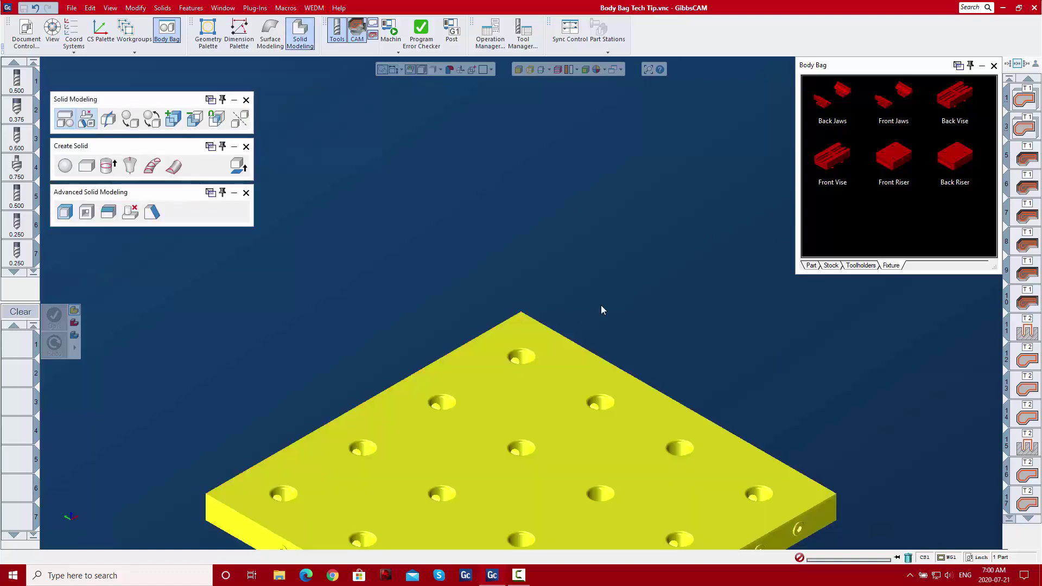
{"action": "left_click", "coordinate": [842, 163]}
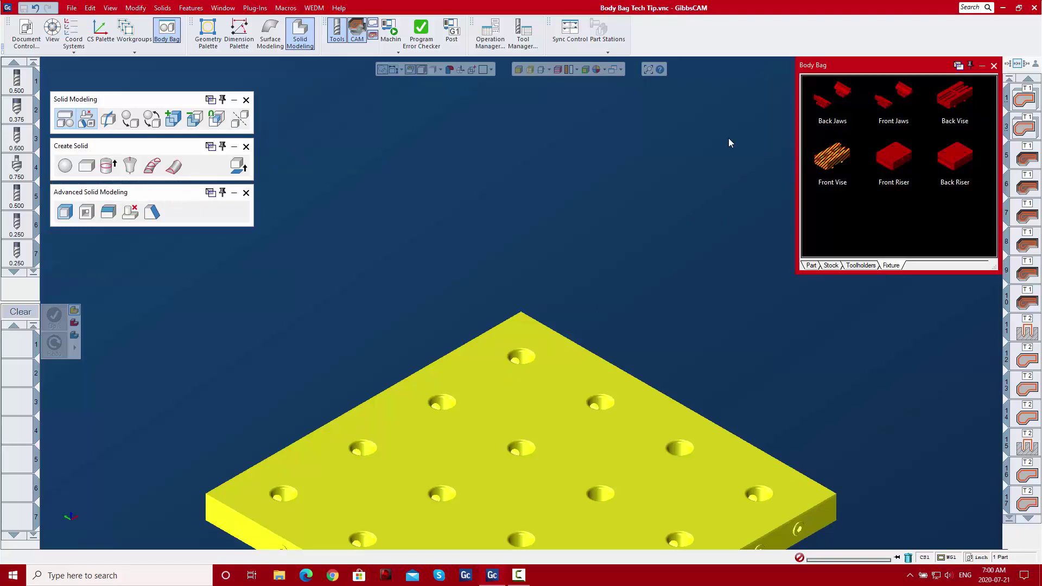
{"action": "left_click", "coordinate": [430, 170]}
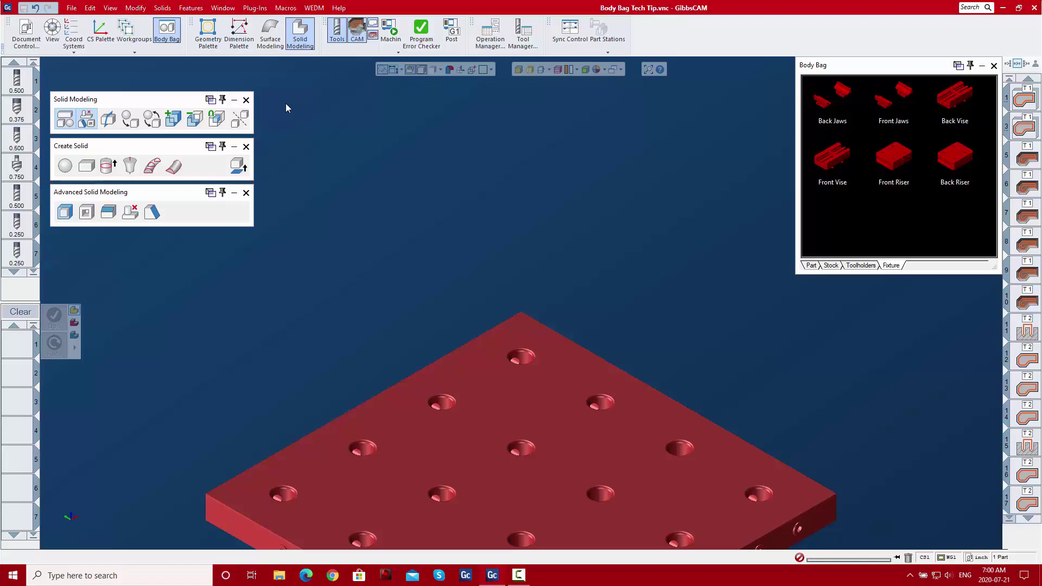
Store the Base Plate back on the Fixture page and show the Part page
{"action": "left_click", "coordinate": [246, 100]}
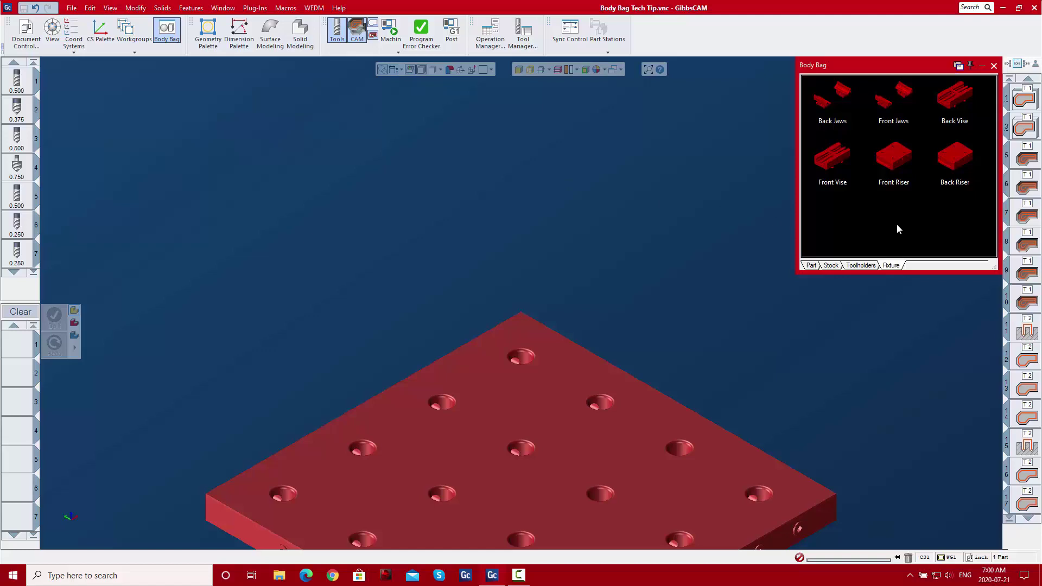
{"action": "left_click_drag", "start_coordinate": [676, 421], "coordinate": [832, 222]}
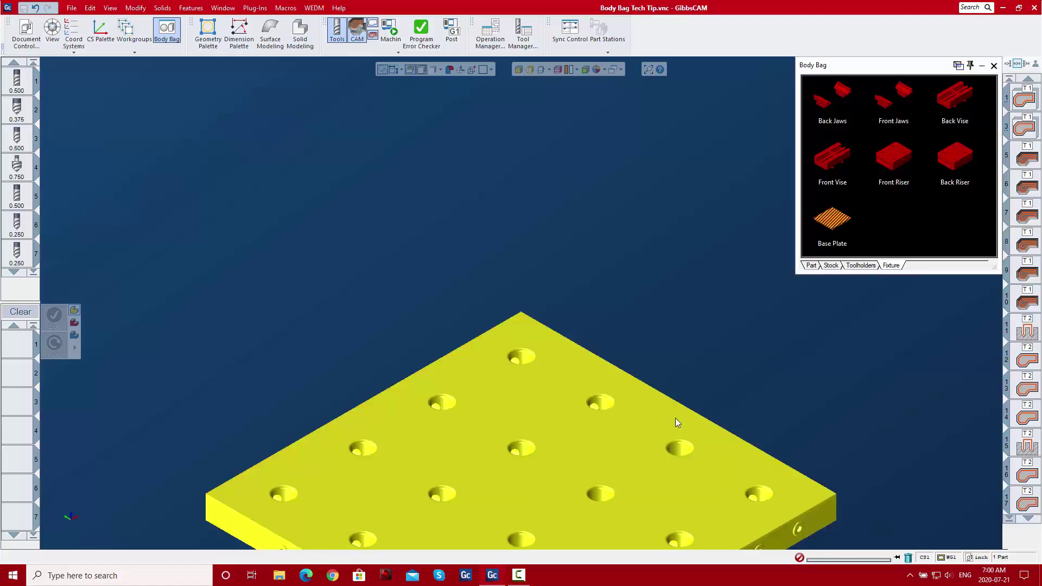
{"action": "left_click", "coordinate": [810, 264]}
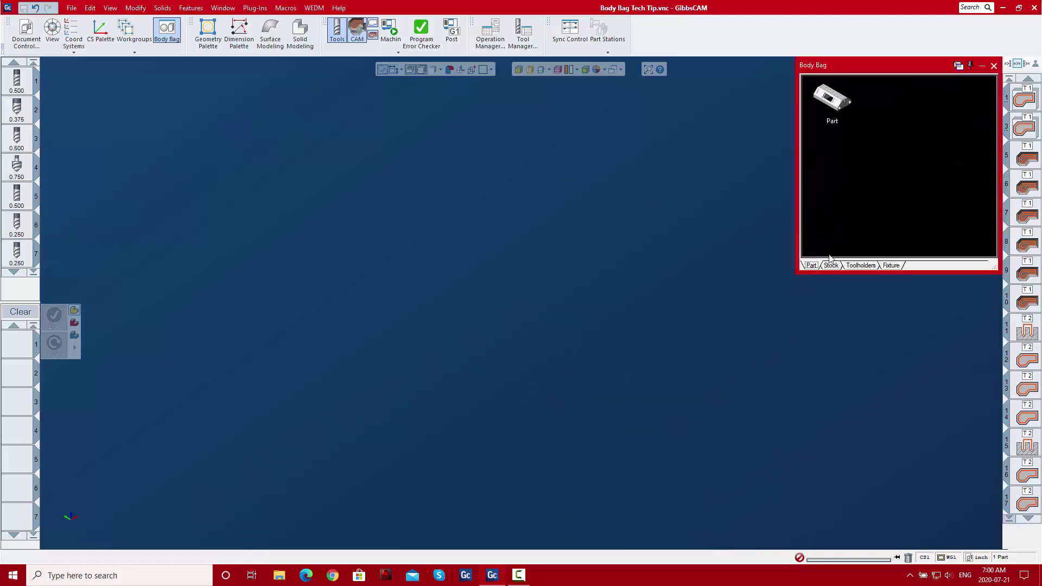
Close the Body Bag and load Process #1 Contour to show the part and its toolpath
{"action": "left_click", "coordinate": [993, 66]}
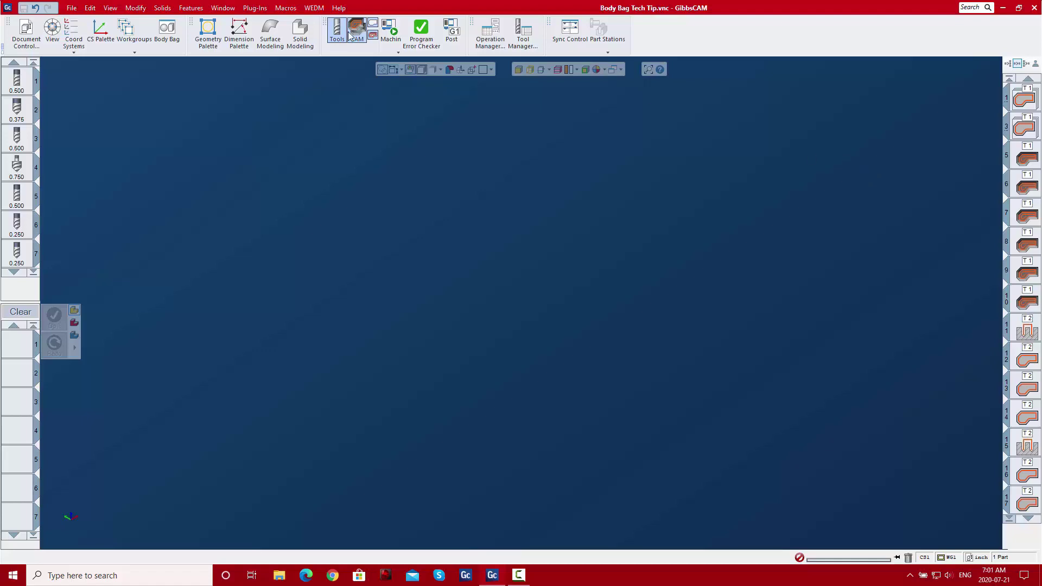
{"action": "left_click", "coordinate": [168, 30]}
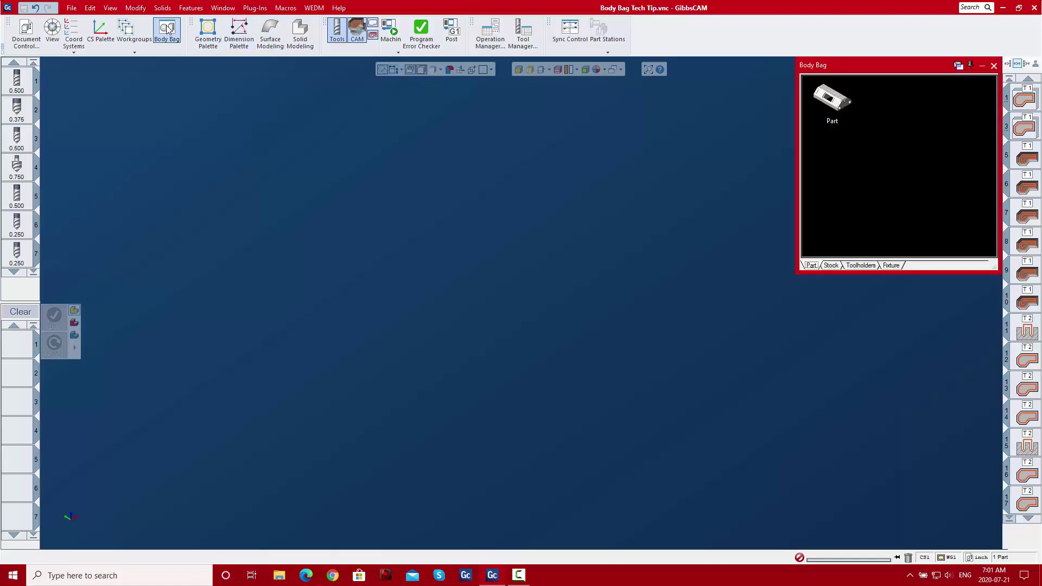
{"action": "left_click", "coordinate": [168, 30]}
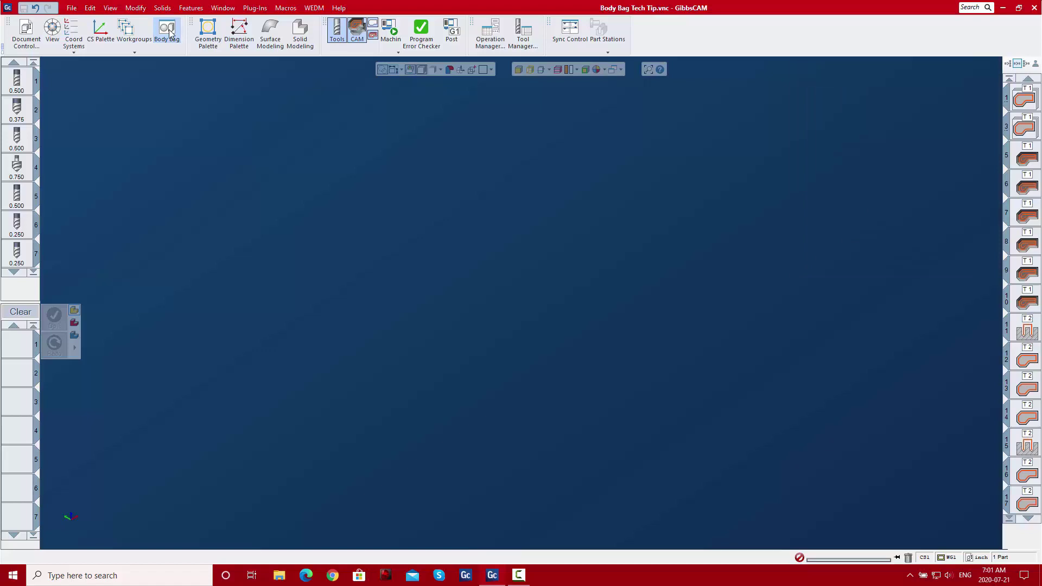
{"action": "double_click", "coordinate": [1024, 96]}
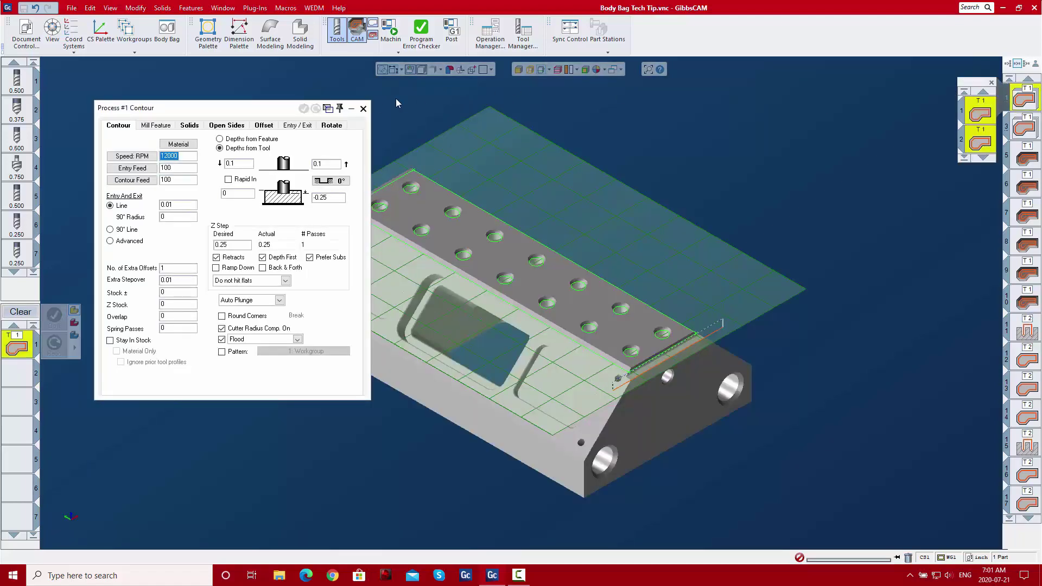
{"action": "left_click", "coordinate": [363, 109]}
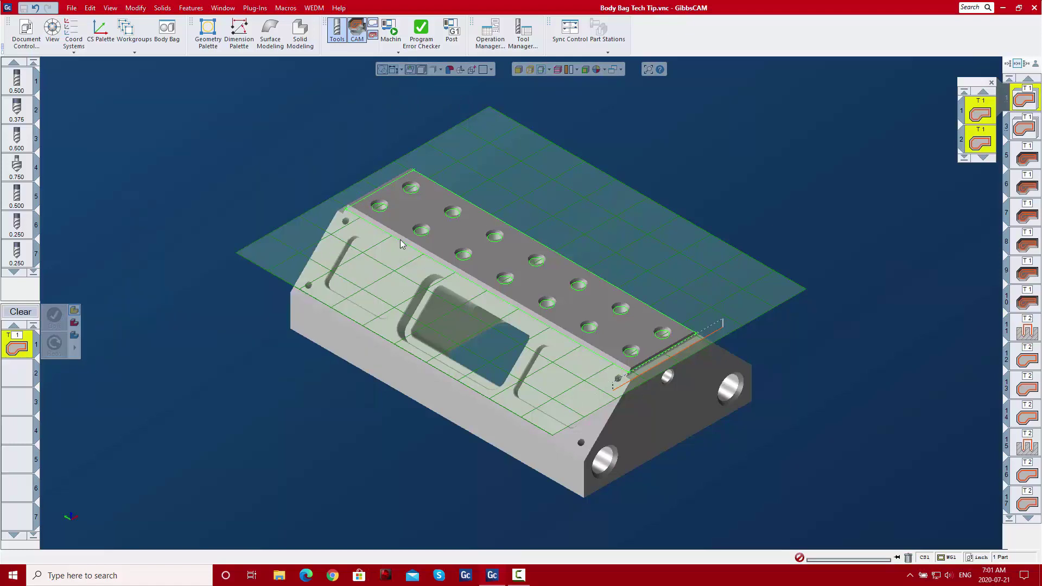